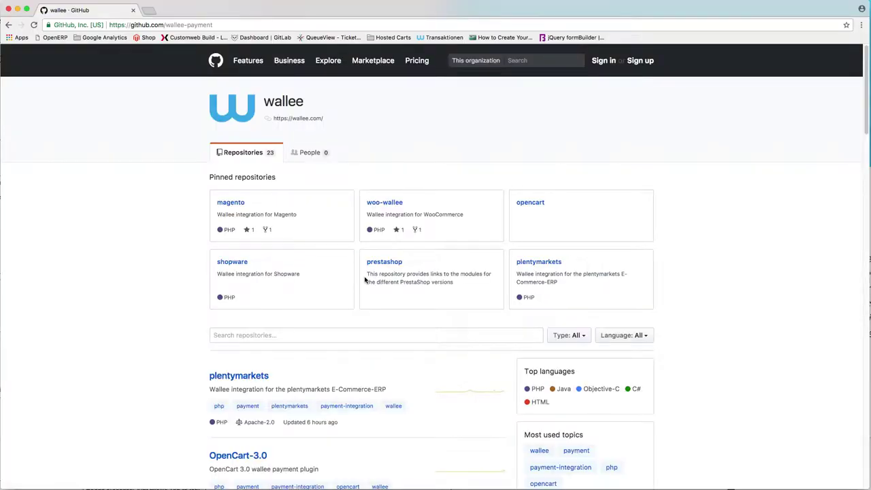
Open the wallee prestashop repository and follow its PrestaShop 1.6 link to the prestashop-1.6 repository
left_click(381, 264)
scroll(132, 342, "down", 2)
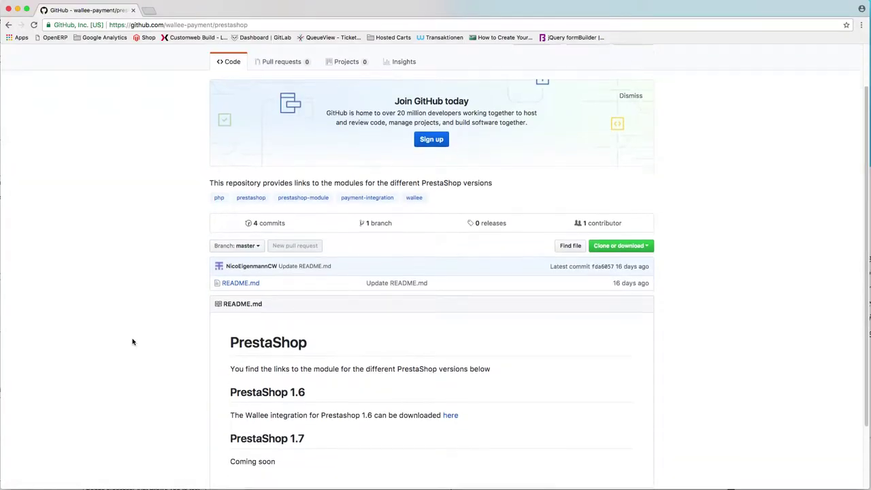
scroll(133, 341, "down", 1)
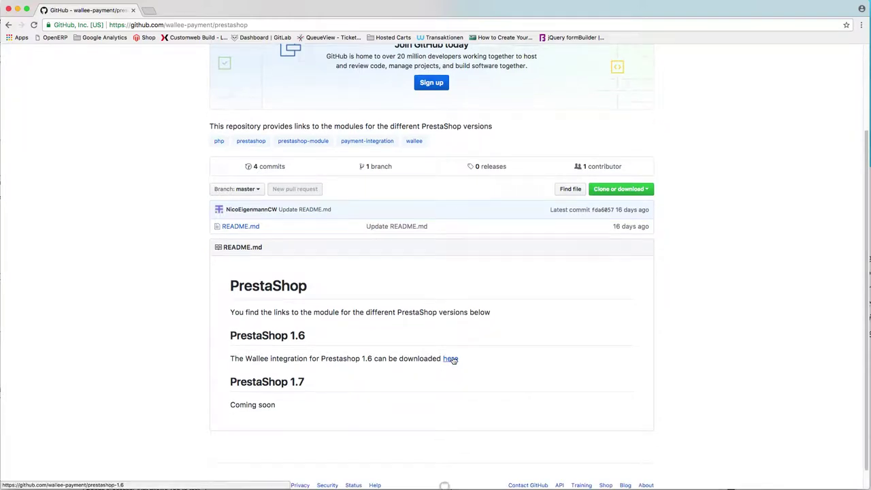
left_click(451, 359)
scroll(355, 352, "down", 5)
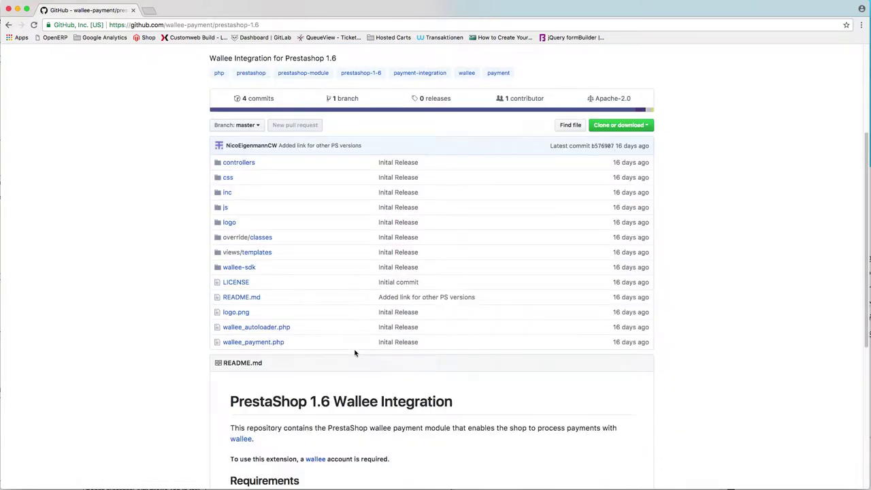
Download the prestashop-1.6 module ZIP and unpack it in Finder
left_click(617, 124)
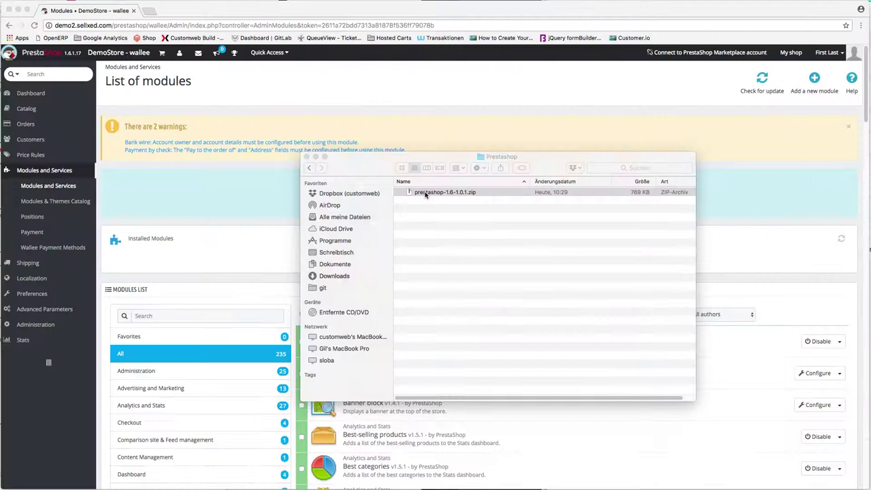
double_click(425, 194)
left_click(399, 193)
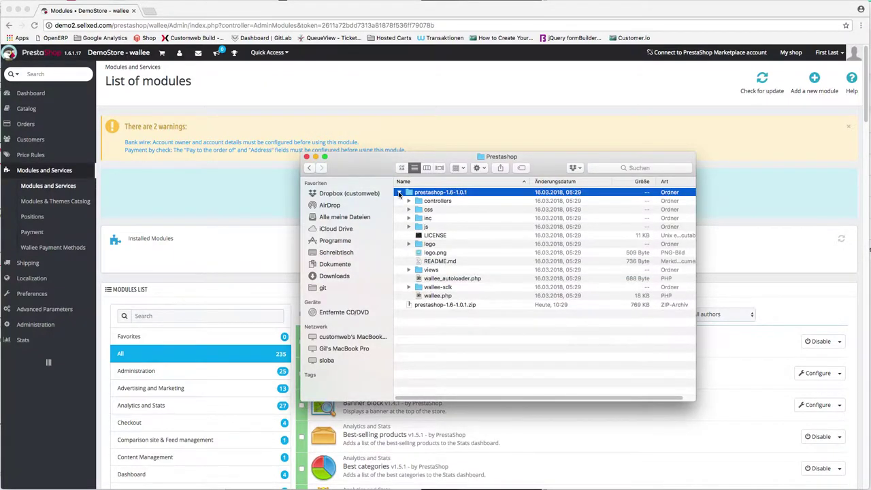
Rename the extracted folder to 'wallee' and compress it into wallee.zip
key("Return")
type("wallee")
key("Return")
left_click(399, 201)
right_click(433, 202)
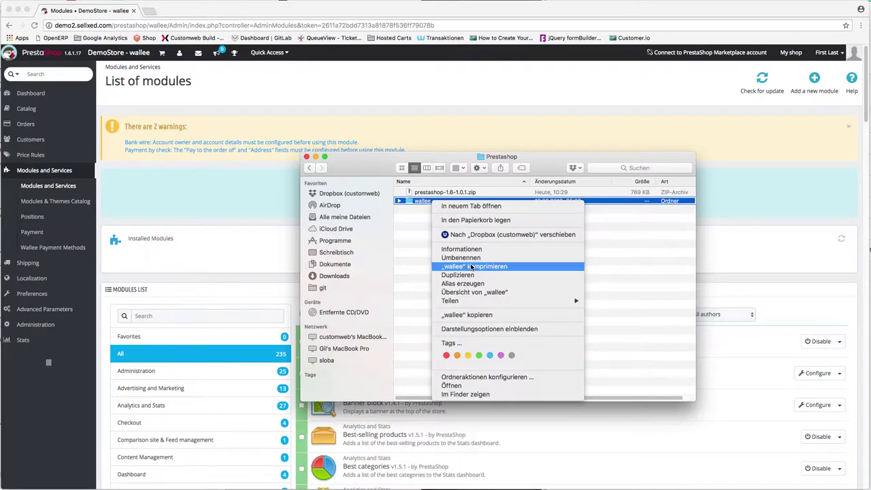
left_click(471, 267)
Upload wallee.zip as a new PrestaShop module and go to the wallee signup page
key("super+Tab")
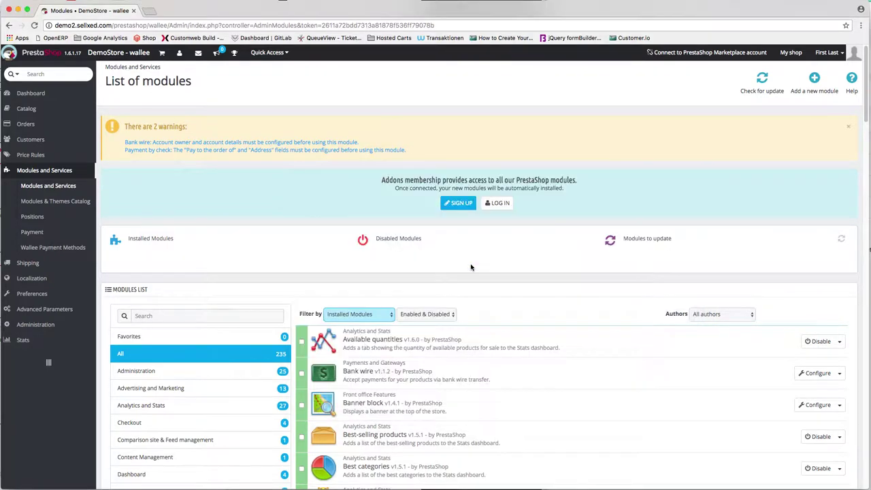
left_click(813, 79)
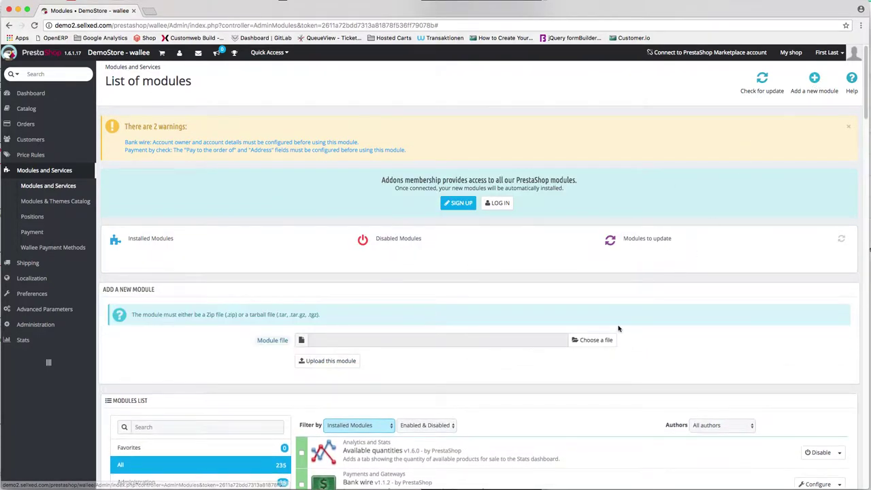
left_click(592, 340)
key("Return")
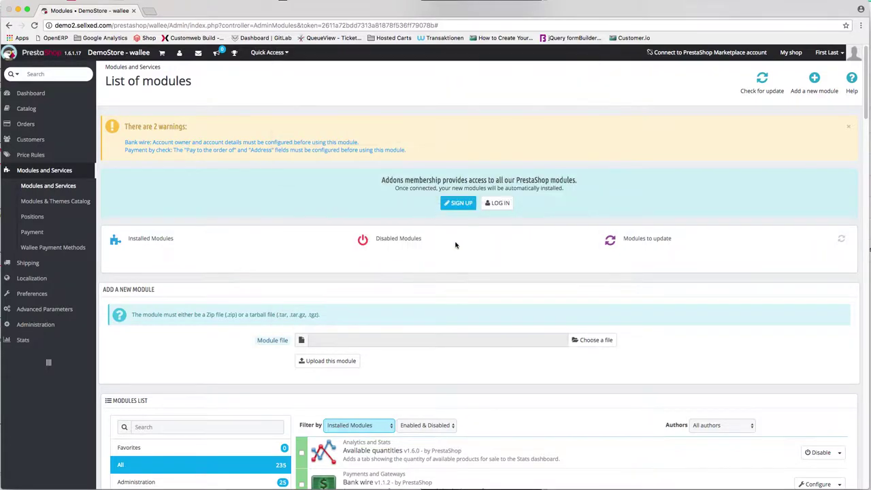
left_click(328, 362)
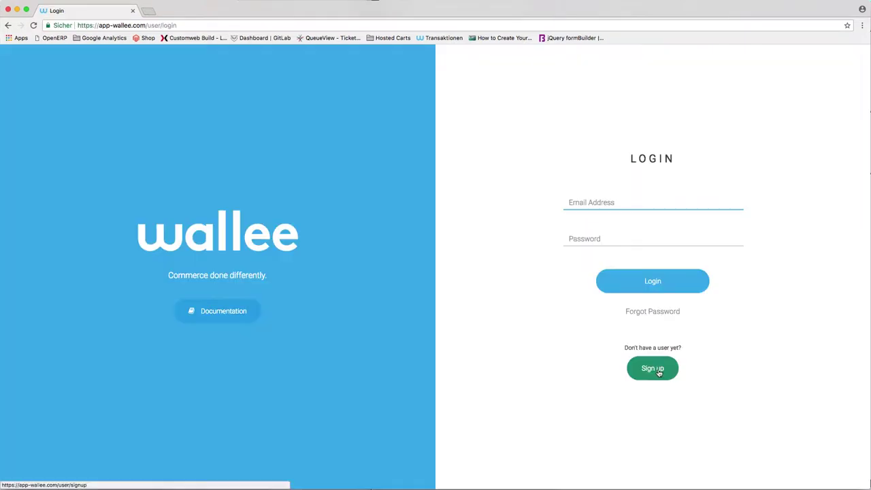
left_click(656, 368)
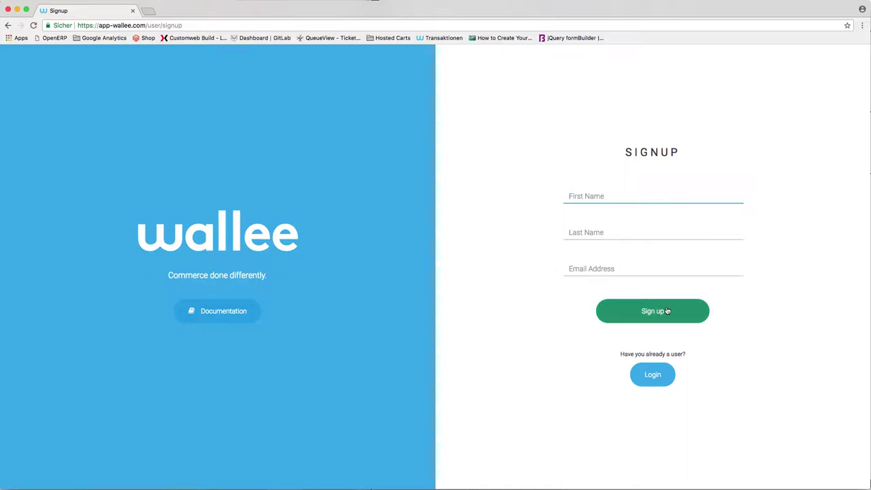
Subscribe to manual-task e-mail alerts and continue past payment methods, leaving Discover unselected
left_click(594, 311)
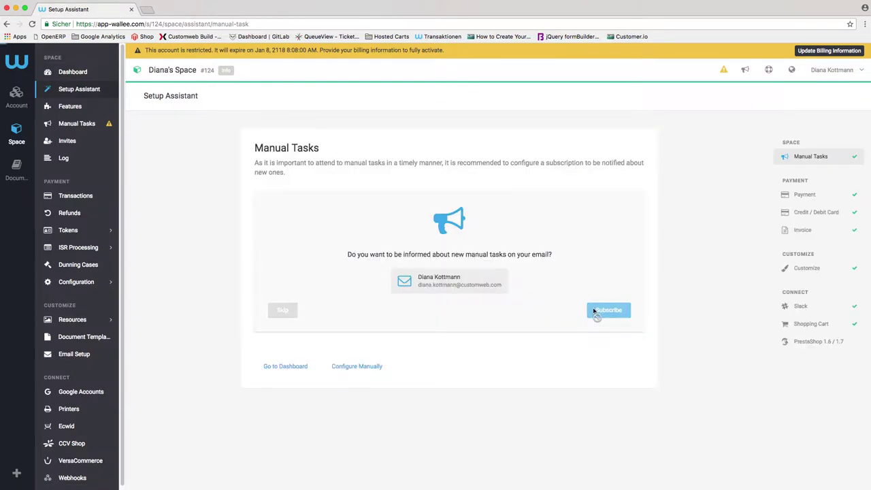
left_click(627, 258)
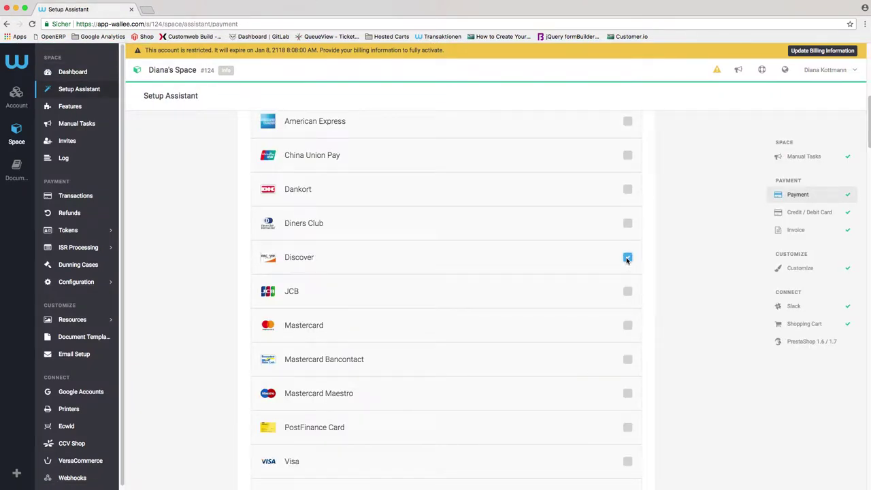
left_click(627, 258)
scroll(626, 306, "down", 15)
left_click(625, 441)
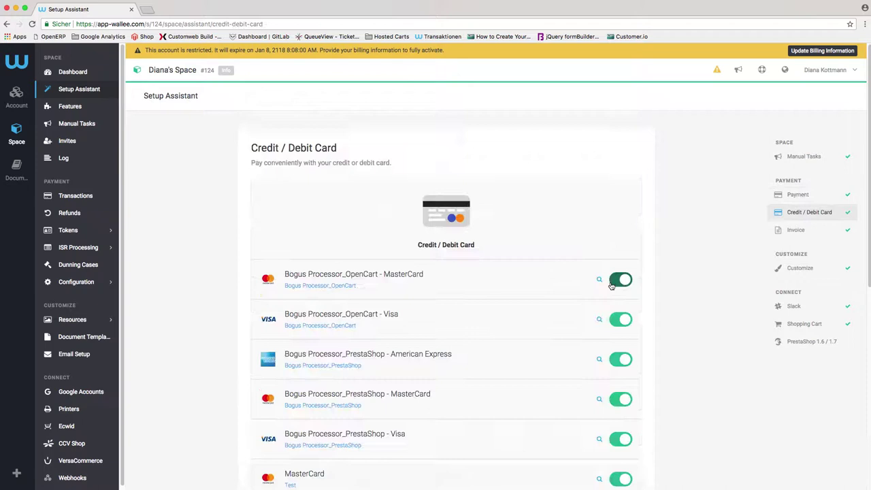
Switch off the first MasterCard connector, confirm the card connectors, and reach the Shopping Cart step
left_click(619, 280)
scroll(623, 408, "down", 10)
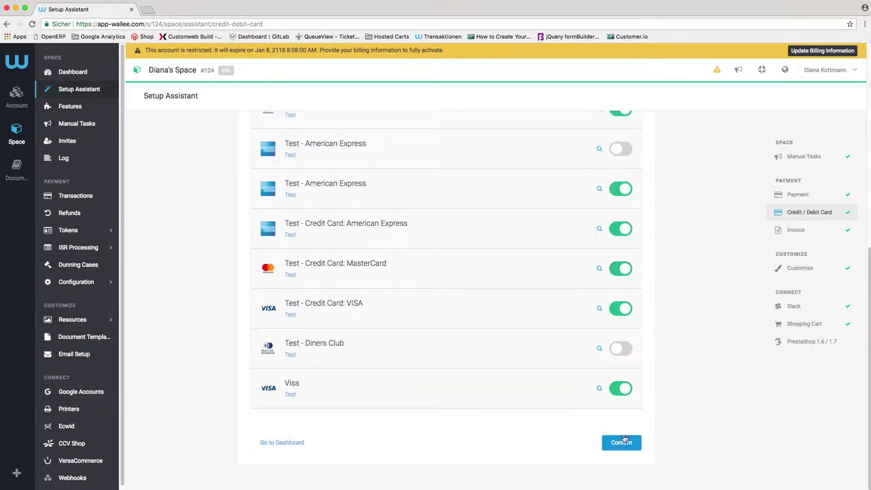
left_click(623, 441)
left_click(807, 325)
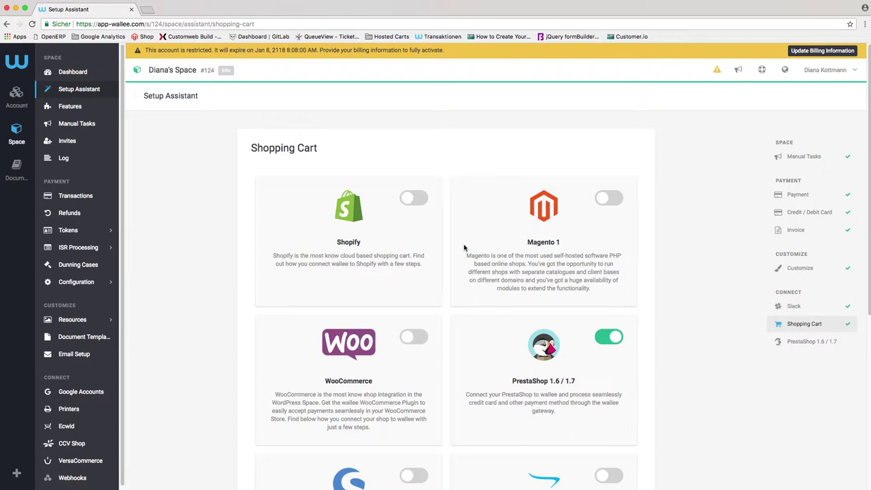
scroll(464, 247, "down", 1)
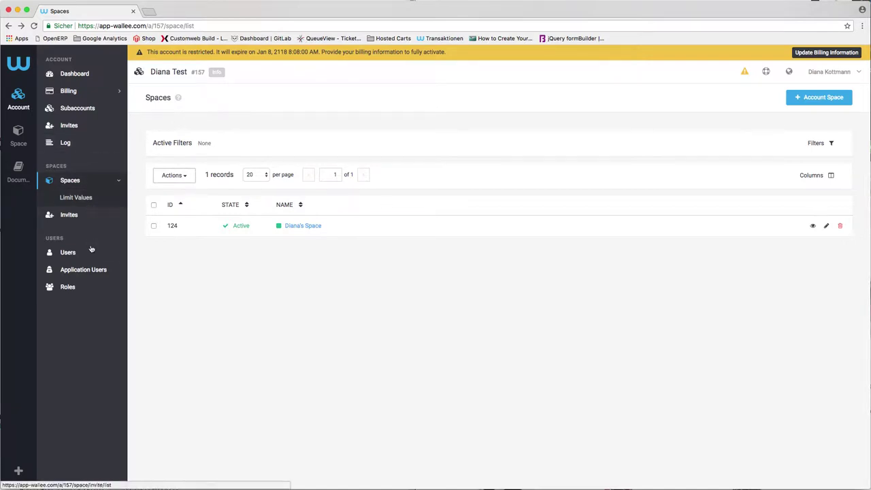
Create and save a new application user named 'Test PrestaShop'
left_click(88, 271)
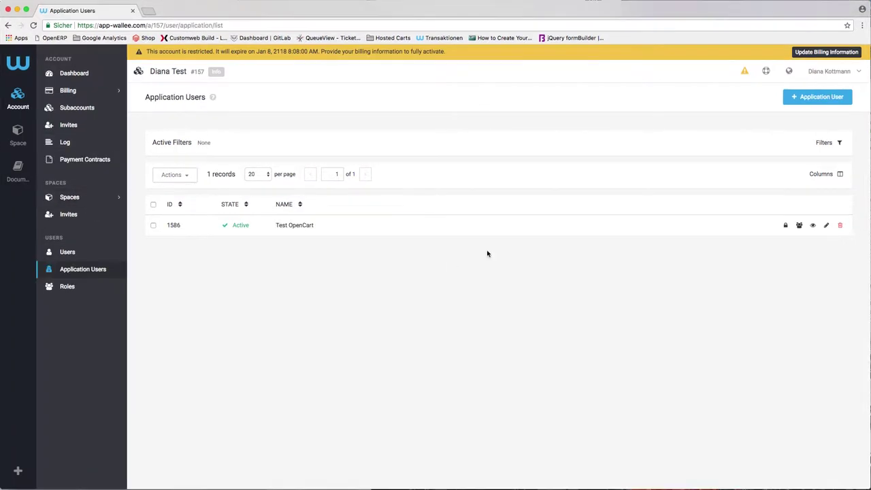
left_click(820, 102)
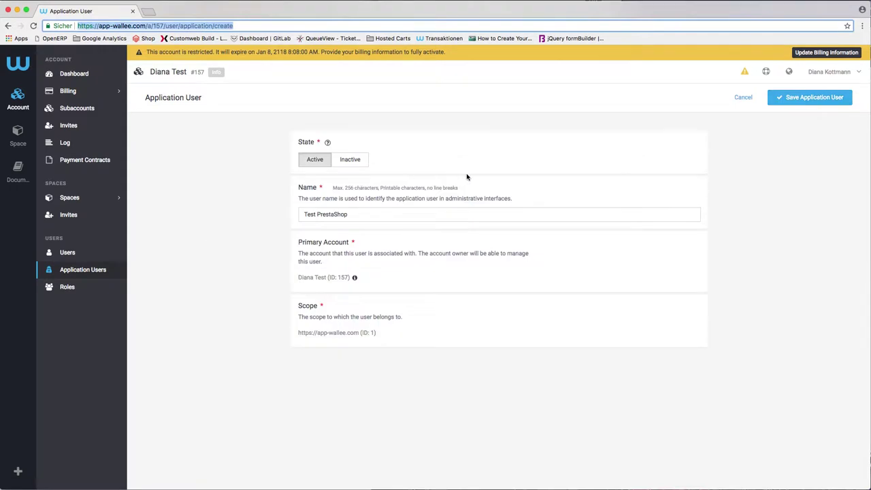
left_click(799, 97)
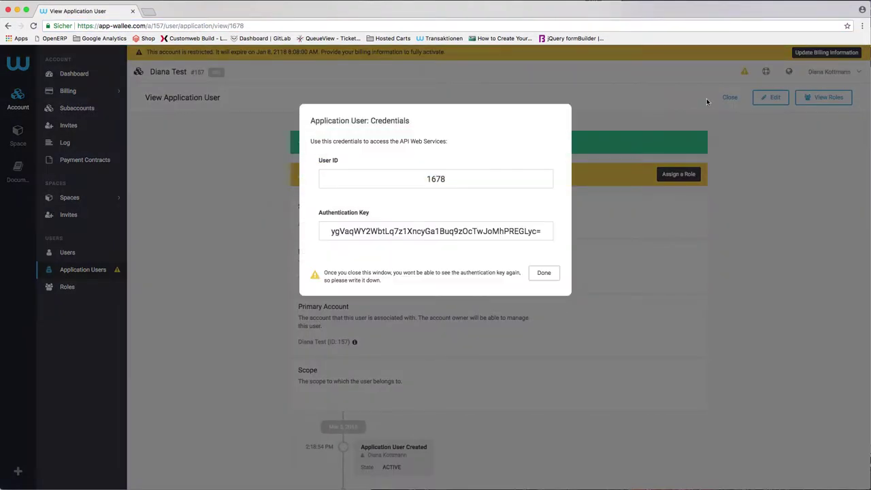
Copy the new user's ID into the notes document
double_click(436, 178)
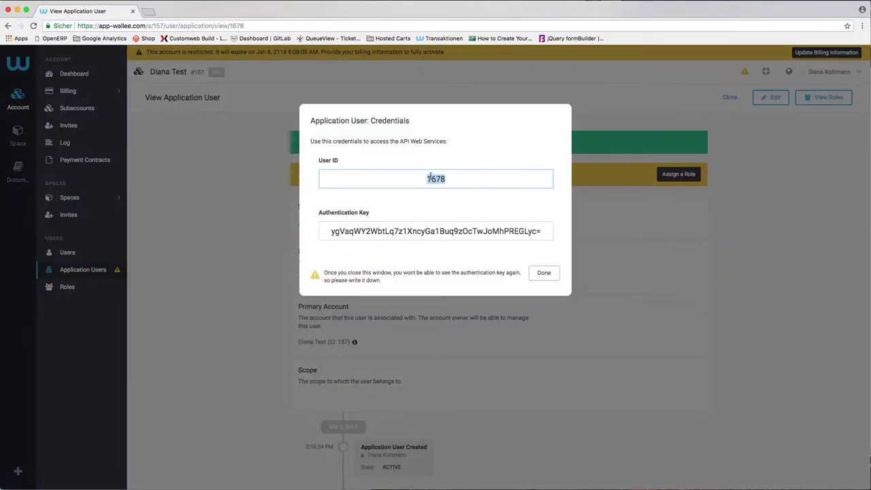
key("super+c")
key("super+Tab")
key("Return")
key("super+v")
Add an 'Authentication Key' heading in the notes and paste the user's authentication key below it
type("Authentication Key")
key("Return")
double_click(432, 230)
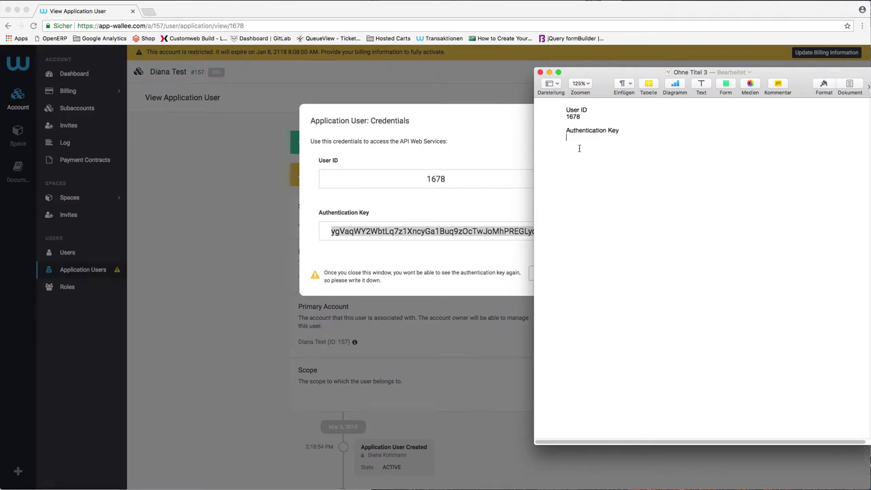
key("super+c")
key("super+Tab")
key("super+v")
key("super+Tab")
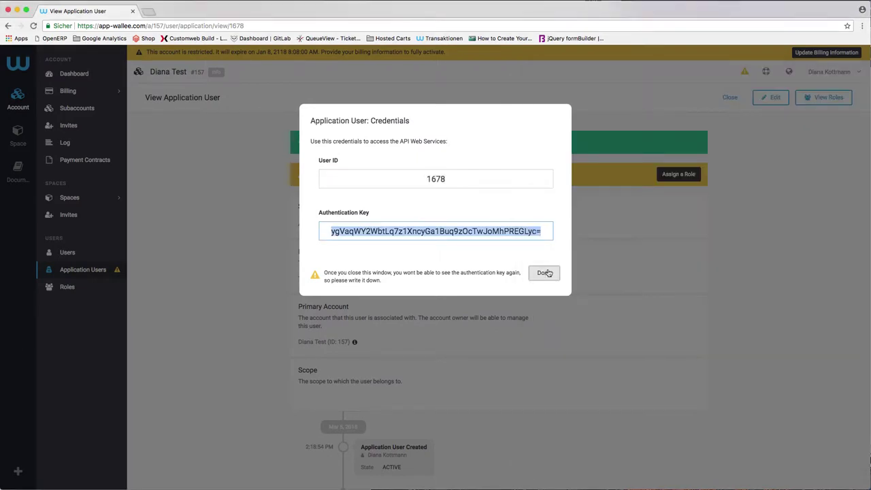
Assign Test PrestaShop the Account Admin (ID: 2) role for Clixmile and save the roles
left_click(546, 272)
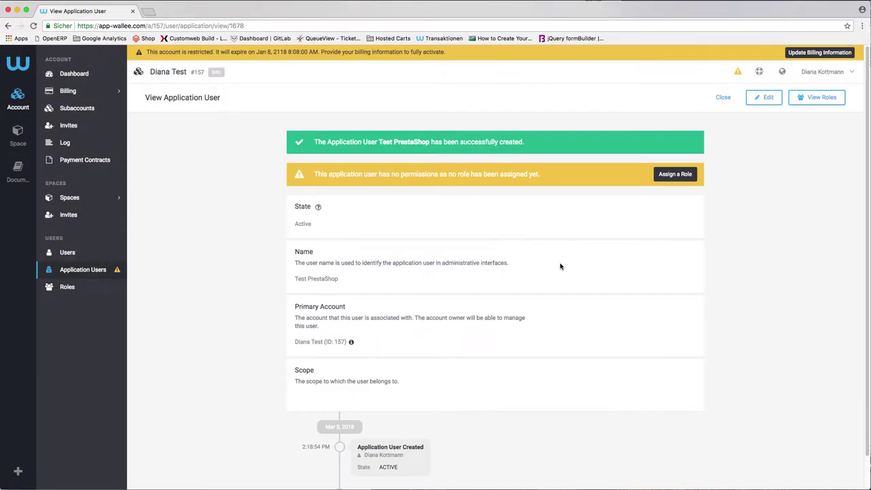
left_click(670, 174)
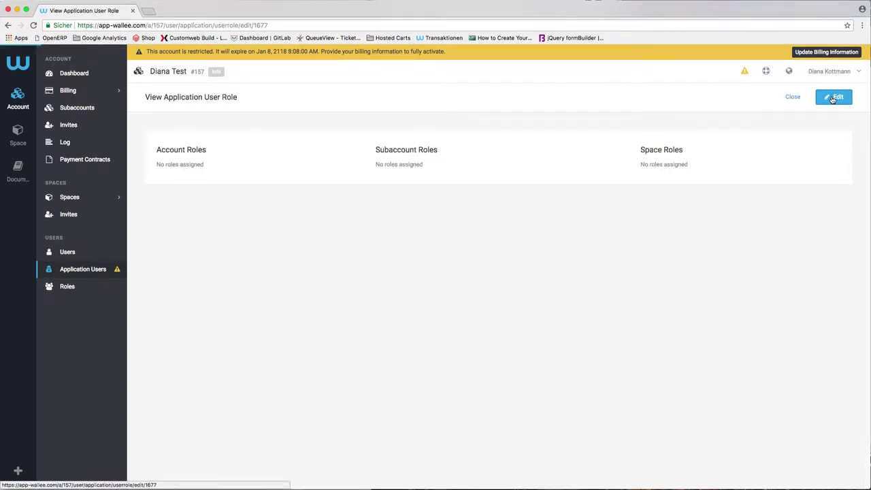
left_click(833, 98)
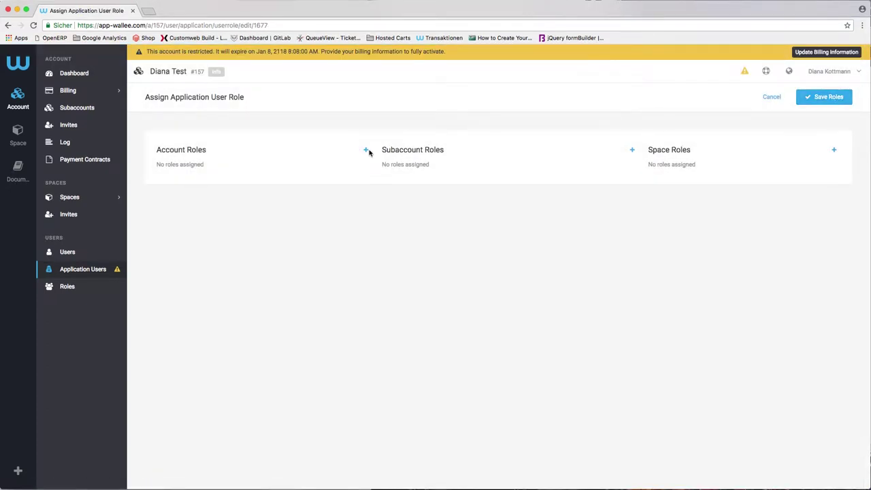
left_click(367, 151)
left_click(490, 189)
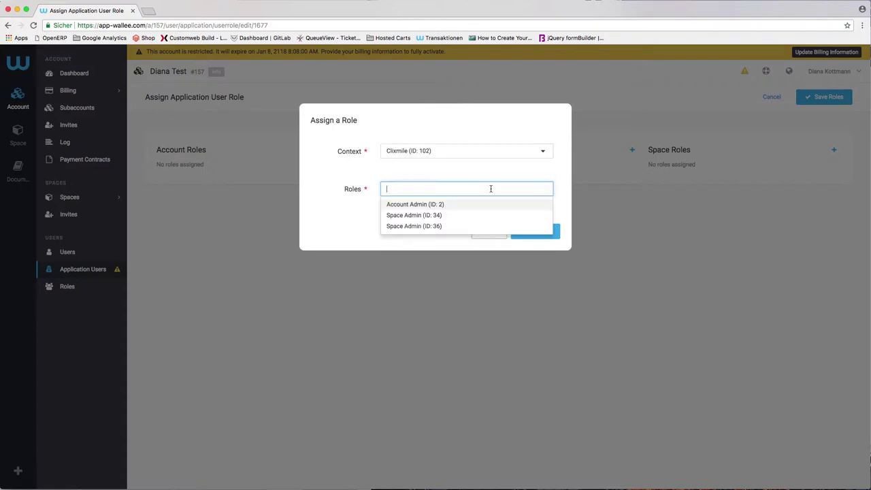
left_click(492, 205)
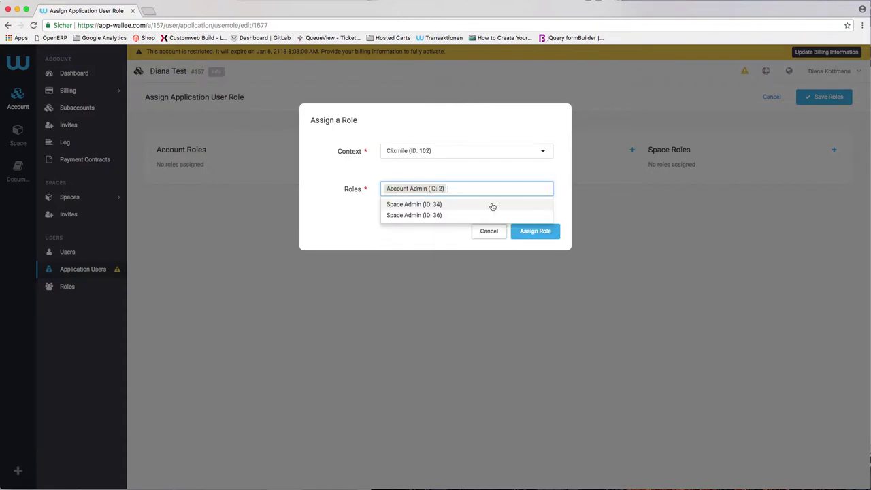
left_click(528, 234)
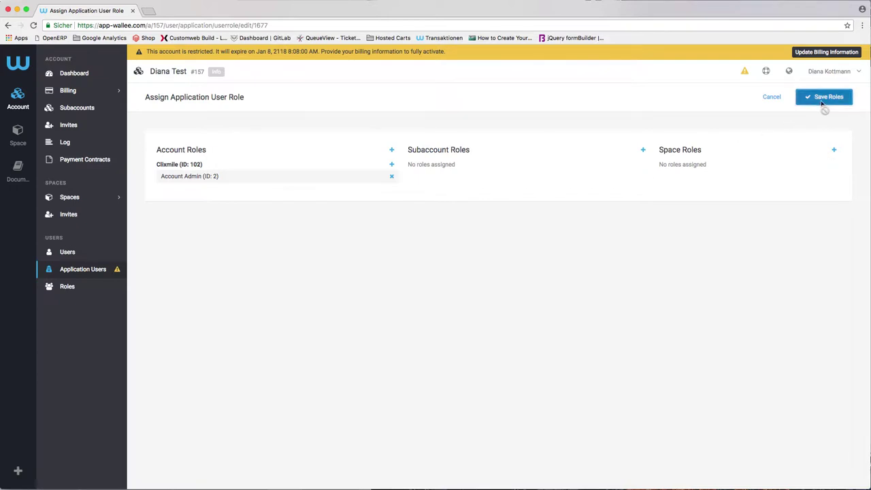
left_click(821, 102)
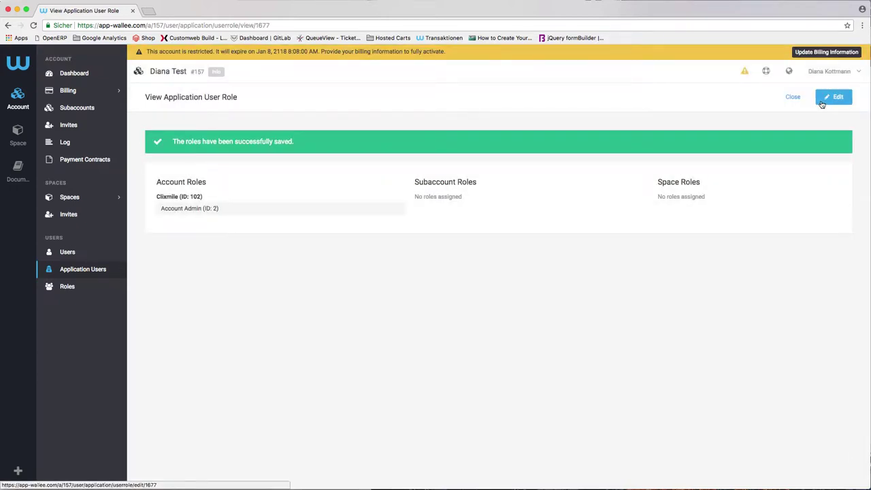
Close the role overview and inspect the existing processor configuration 299
left_click(796, 101)
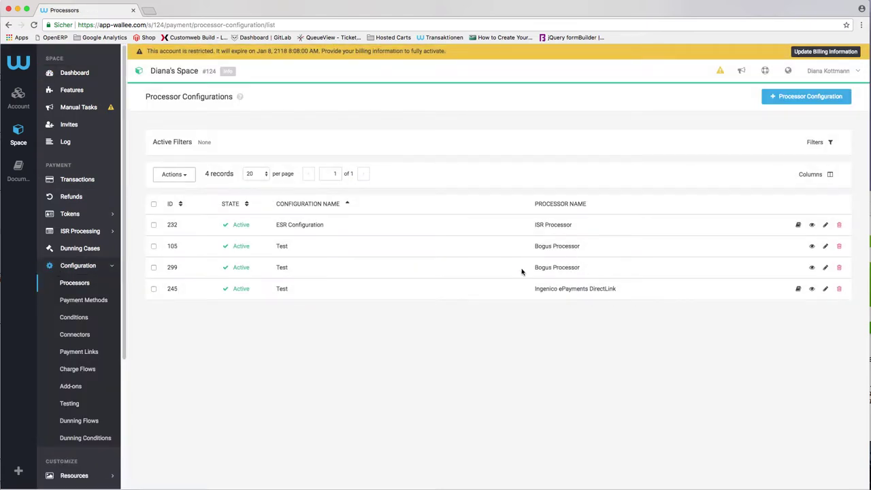
left_click(812, 266)
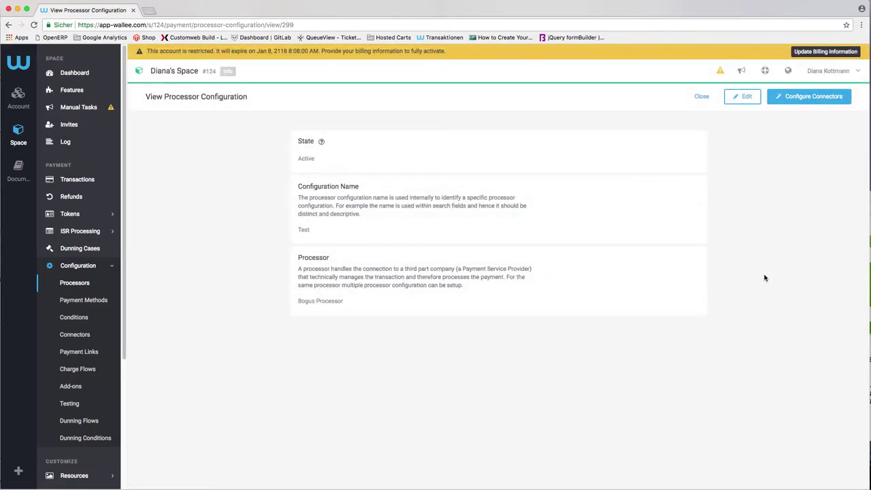
left_click(701, 96)
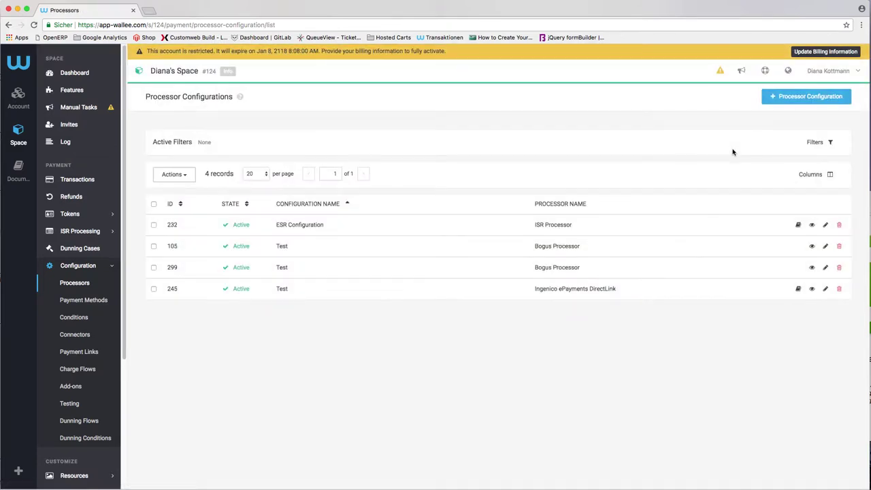
Create a Bogus Processor configuration named 'Bogus Processor_PrestaShop' and save it
left_click(789, 96)
left_click(571, 237)
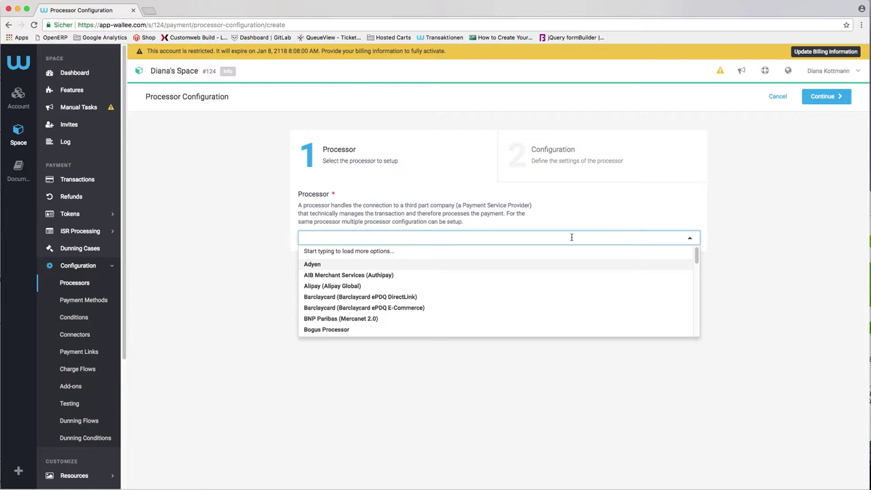
left_click(326, 329)
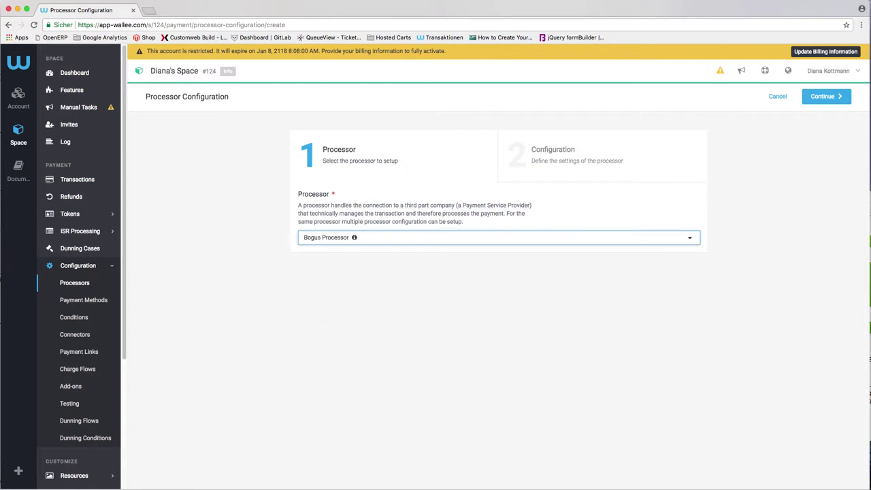
left_click(826, 96)
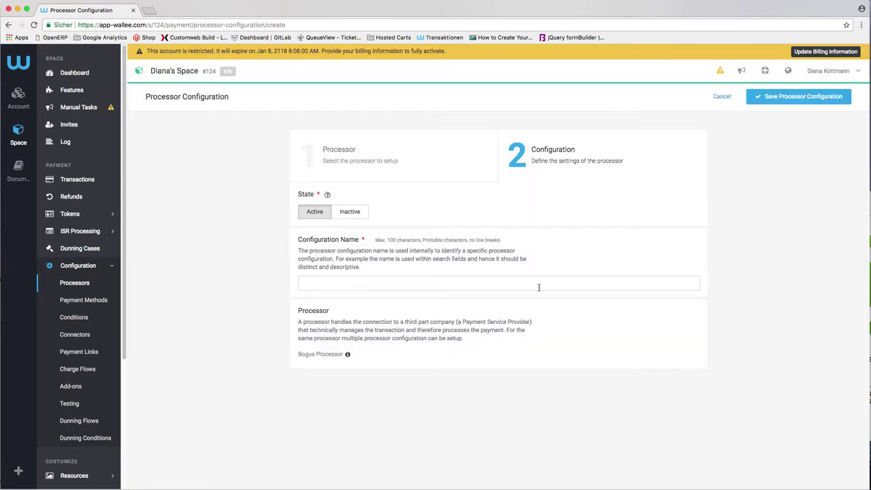
left_click(538, 287)
type("Bogus Processor_PrestaShop")
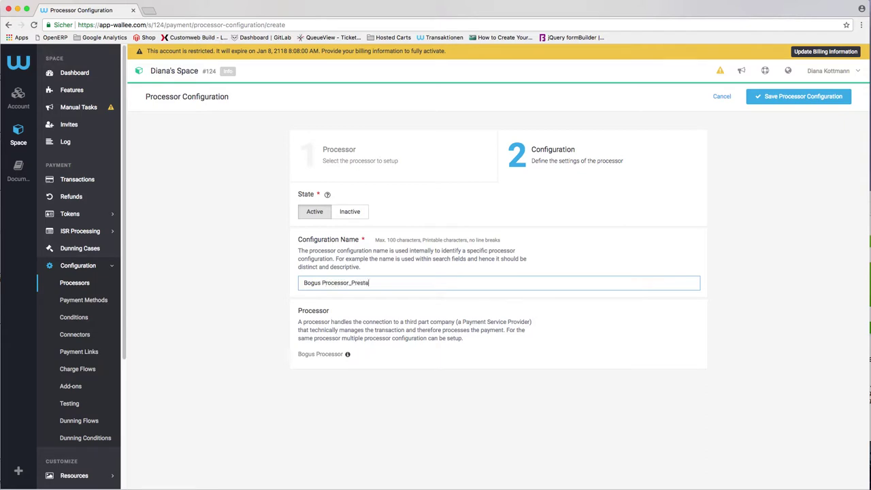
left_click(799, 98)
Activate the Invoice, MasterCard, Visa and American Express connectors and return to the configurations list
left_click(670, 399)
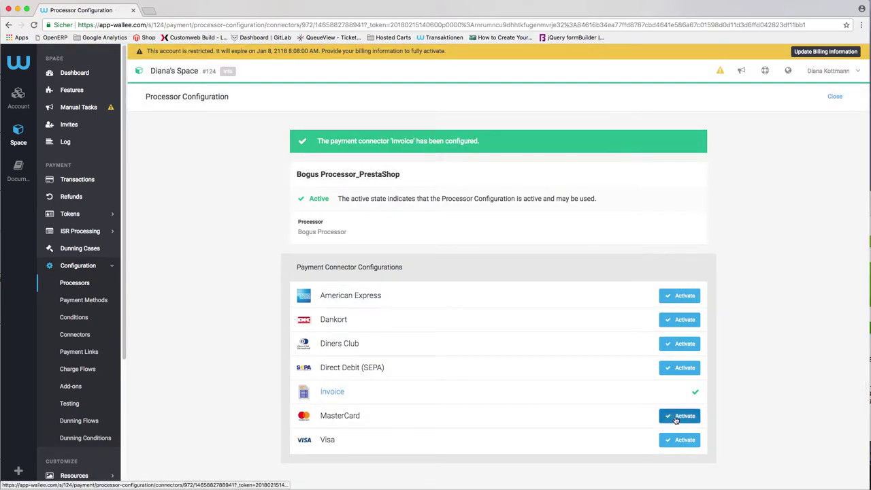
left_click(675, 417)
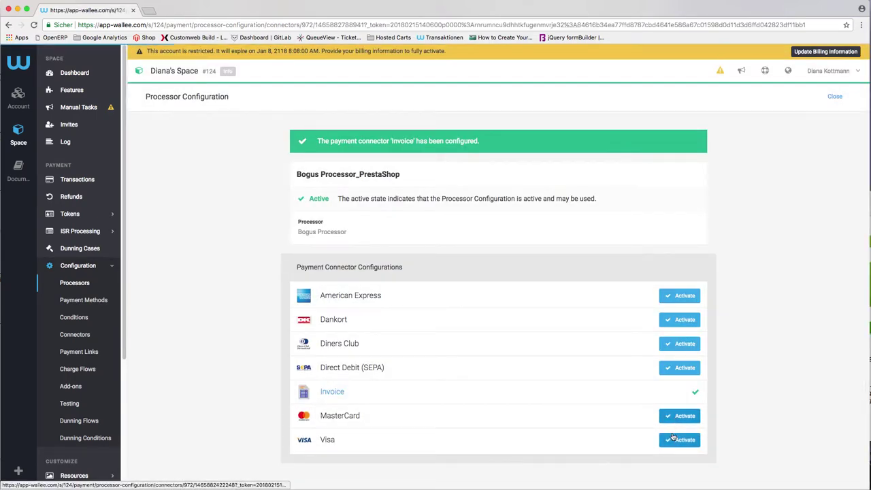
left_click(678, 439)
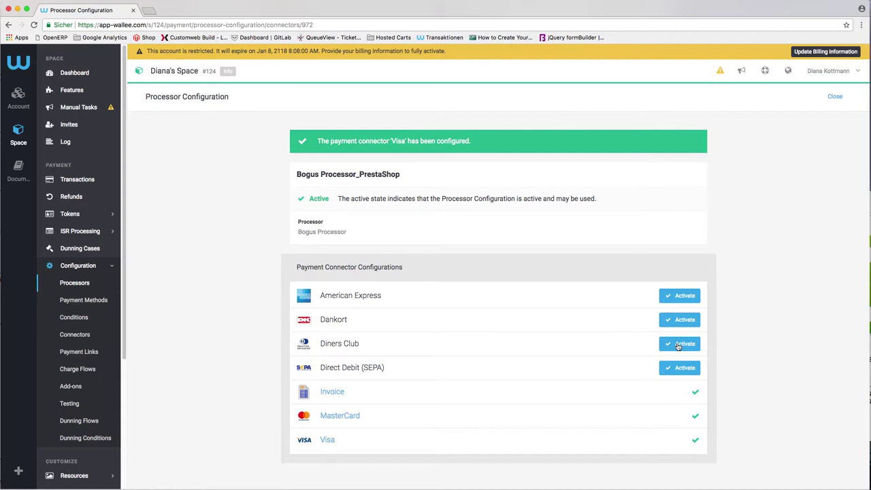
left_click(679, 295)
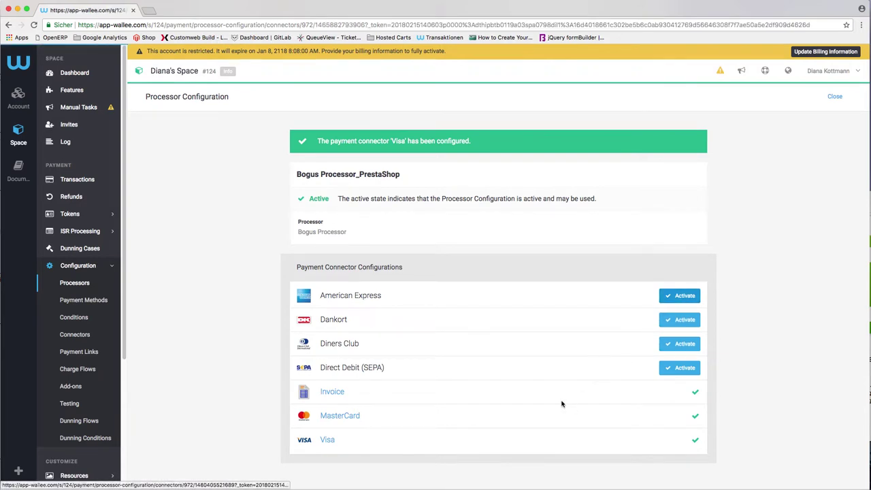
left_click(835, 97)
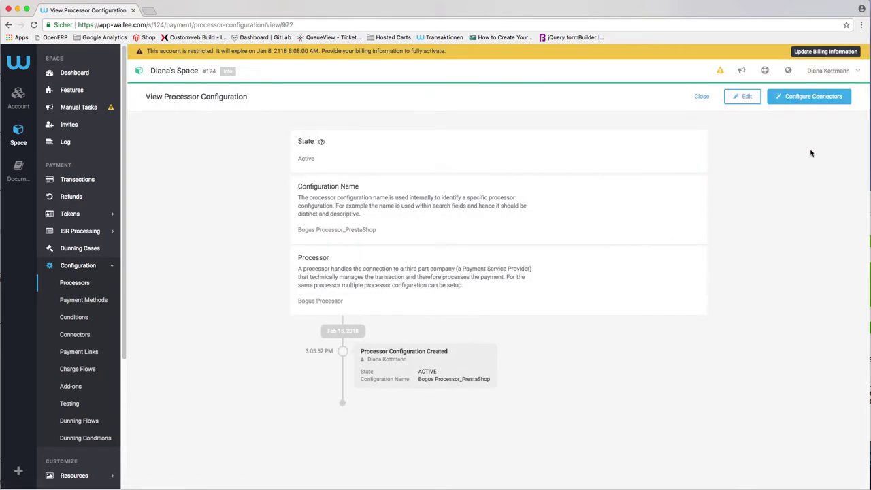
left_click(701, 96)
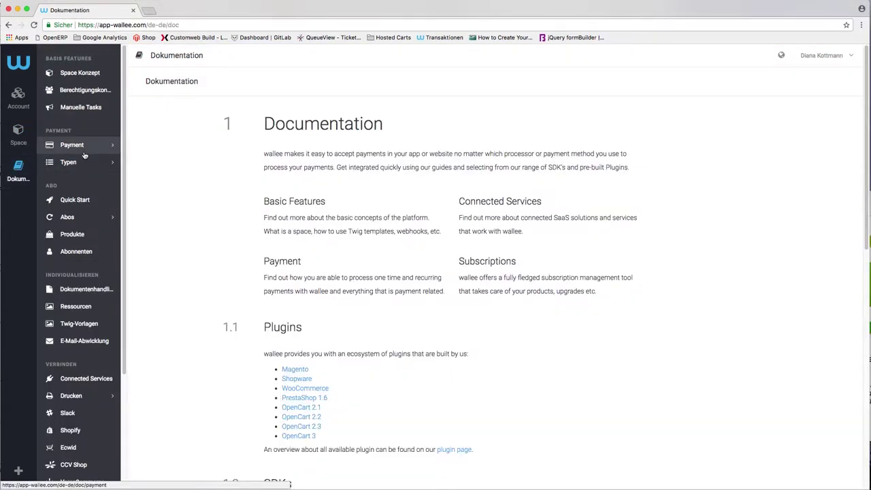
left_click(75, 145)
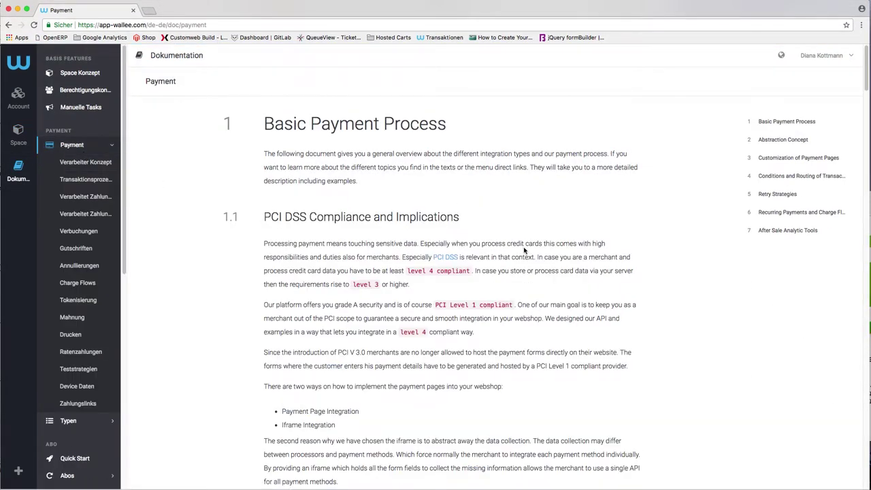
Scroll through the Basic Payment Process article in the payment documentation
scroll(523, 250, "down", 5)
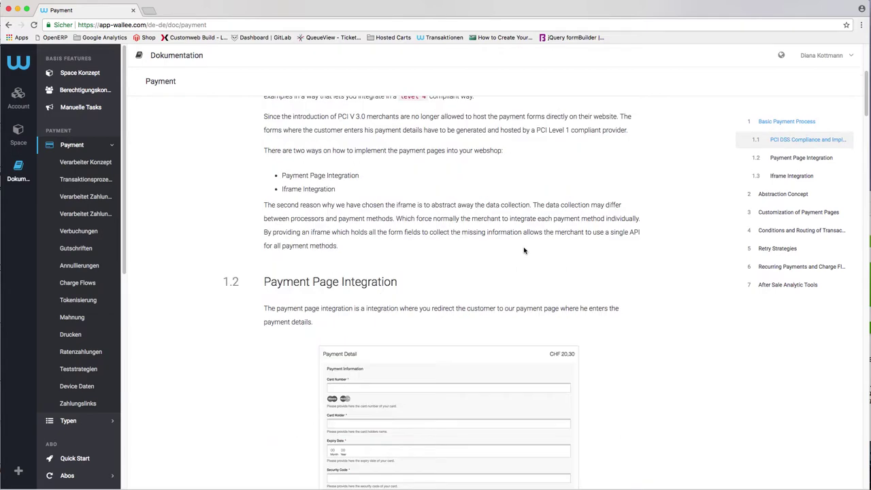
scroll(524, 251, "down", 7)
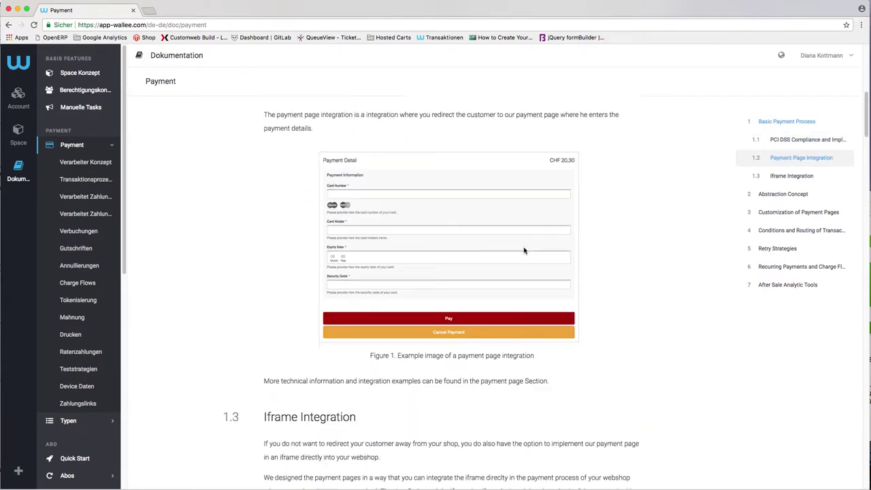
scroll(523, 249, "down", 9)
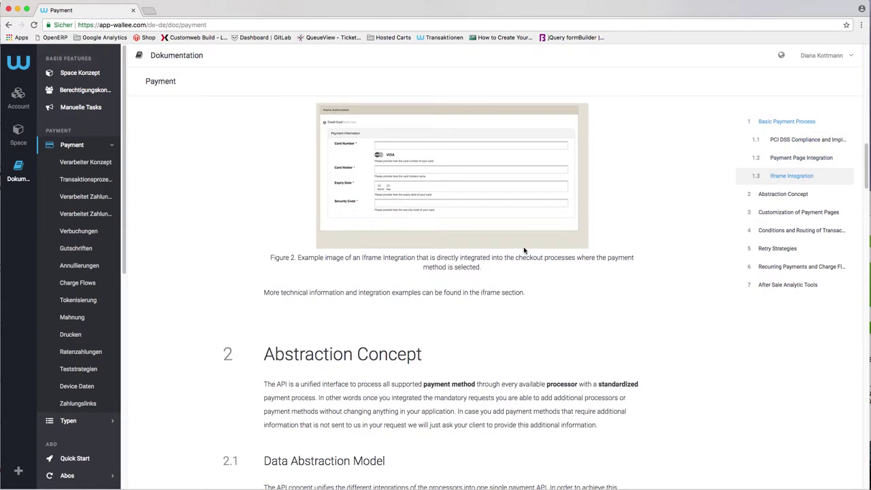
scroll(523, 251, "down", 2)
scroll(523, 251, "up", 20)
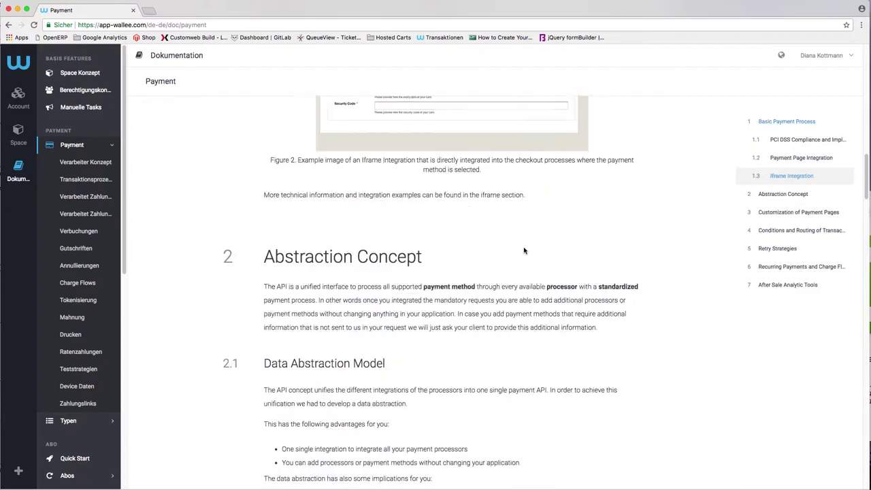
Add the Printed Chiffon Dress to the cart and proceed to checkout
scroll(524, 250, "up", 1)
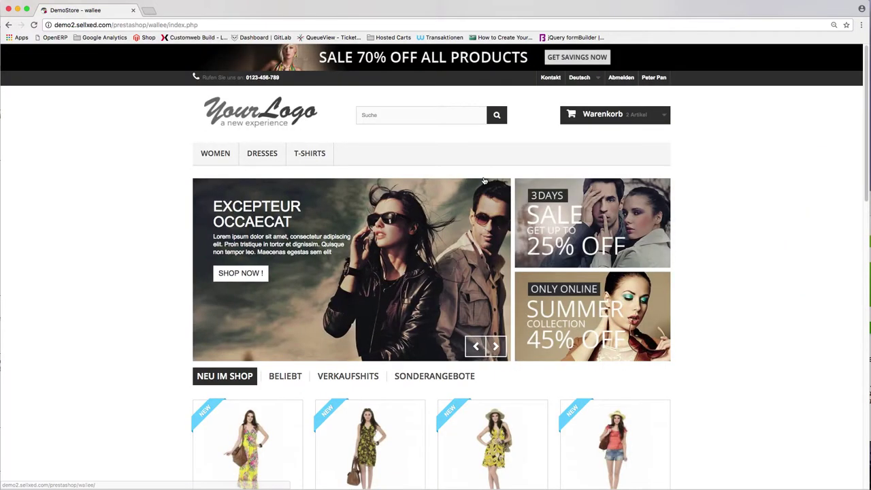
scroll(479, 190, "down", 5)
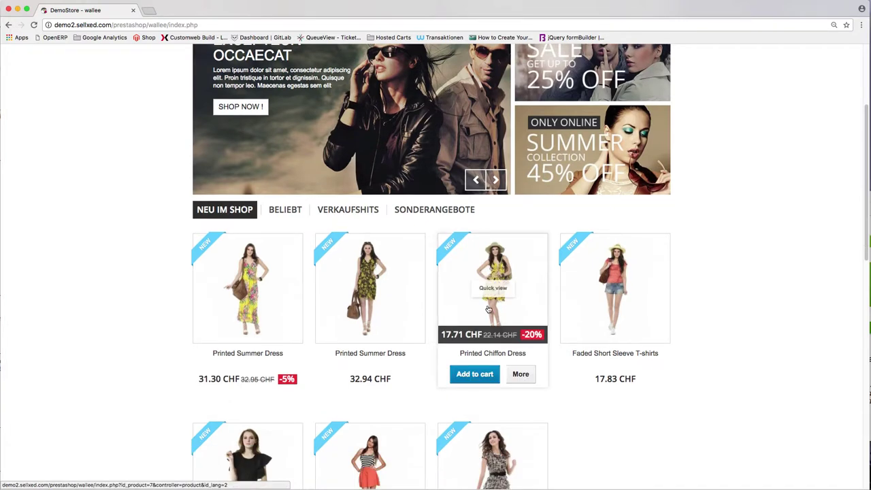
left_click(487, 373)
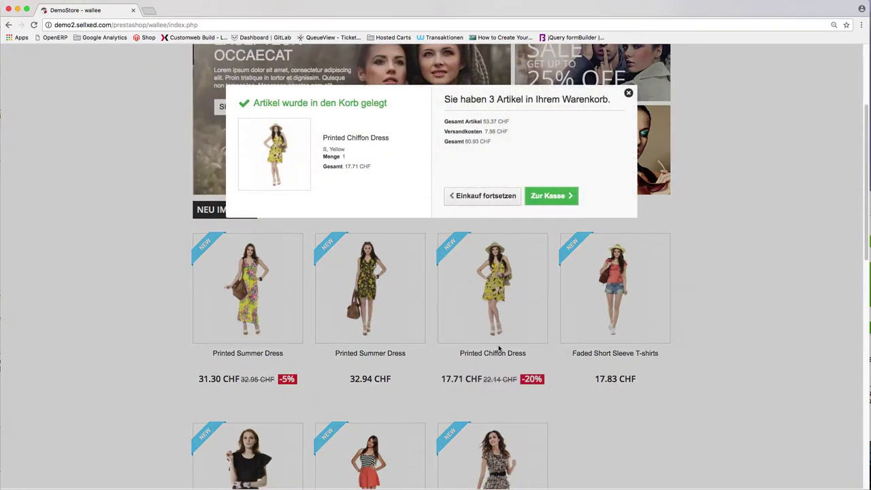
left_click(542, 198)
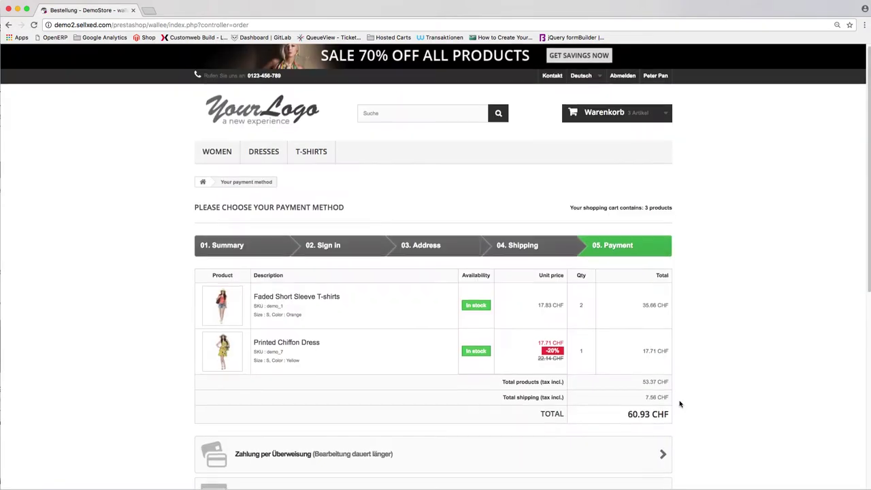
scroll(678, 402, "down", 4)
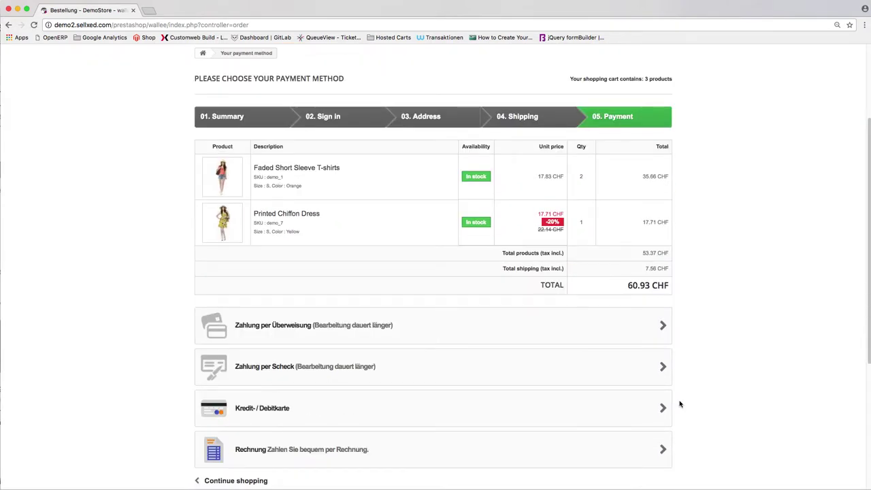
scroll(678, 404, "down", 1)
Pay by Kredit-/Debitkarte using an accepted Visa test card and confirm the order
left_click(490, 384)
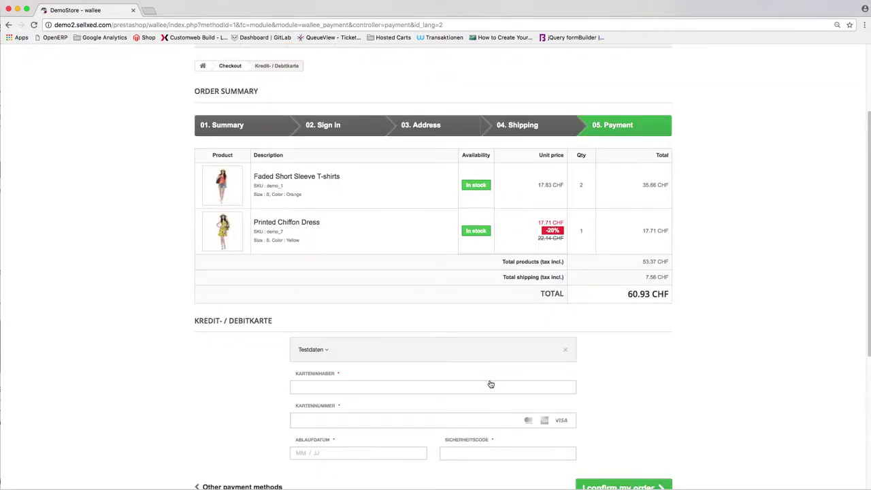
scroll(490, 383, "down", 2)
left_click(328, 240)
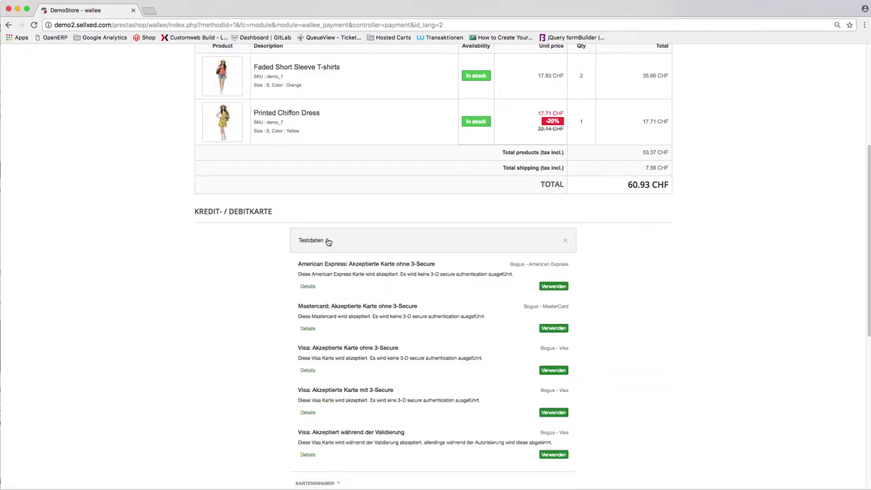
left_click(551, 369)
scroll(606, 344, "down", 3)
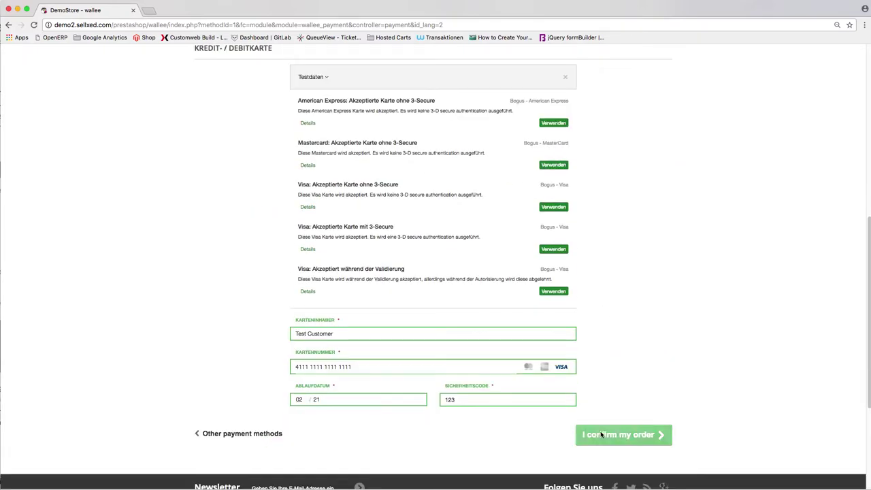
left_click(600, 430)
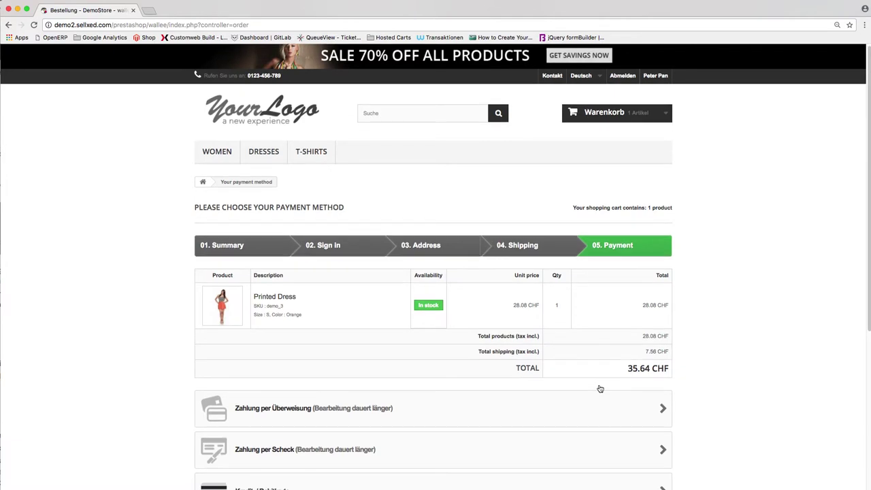
Place a second order paid by Rechnung (invoice)
scroll(598, 387, "down", 3)
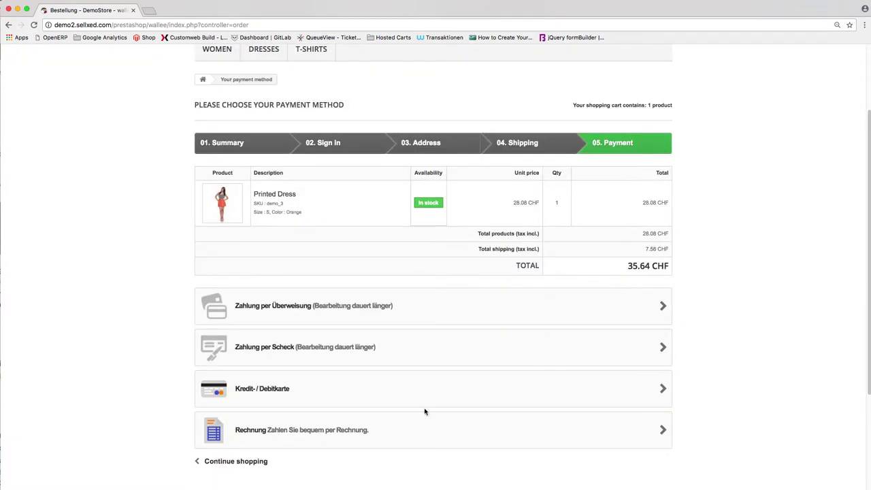
left_click(419, 435)
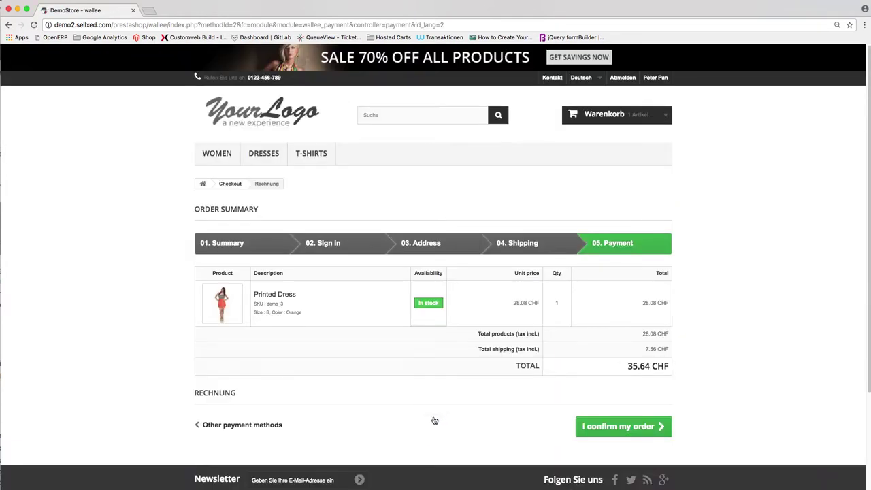
left_click(602, 426)
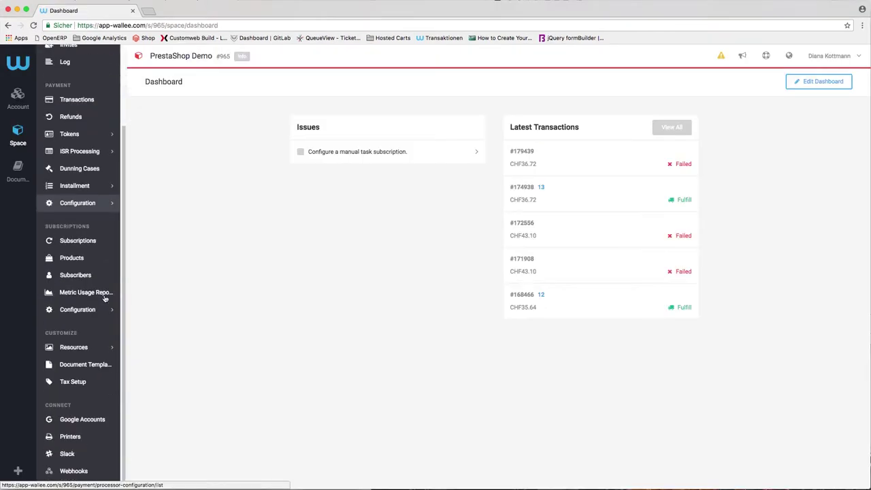
In the space's Document settings, set the page number format to 'Page x'
left_click(90, 346)
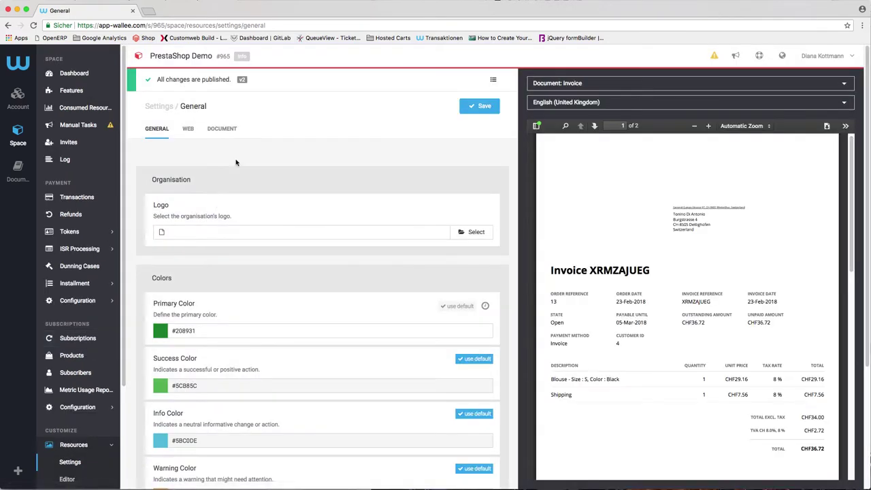
left_click(231, 130)
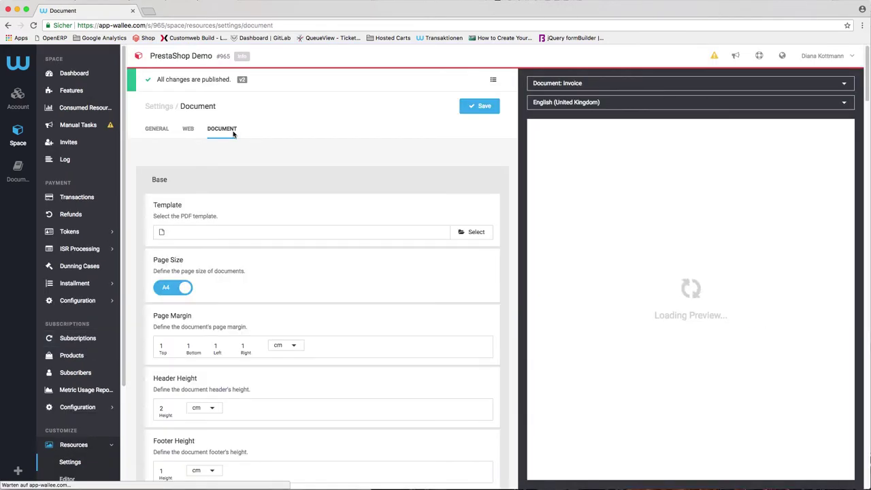
scroll(246, 284, "down", 2)
scroll(246, 284, "down", 2)
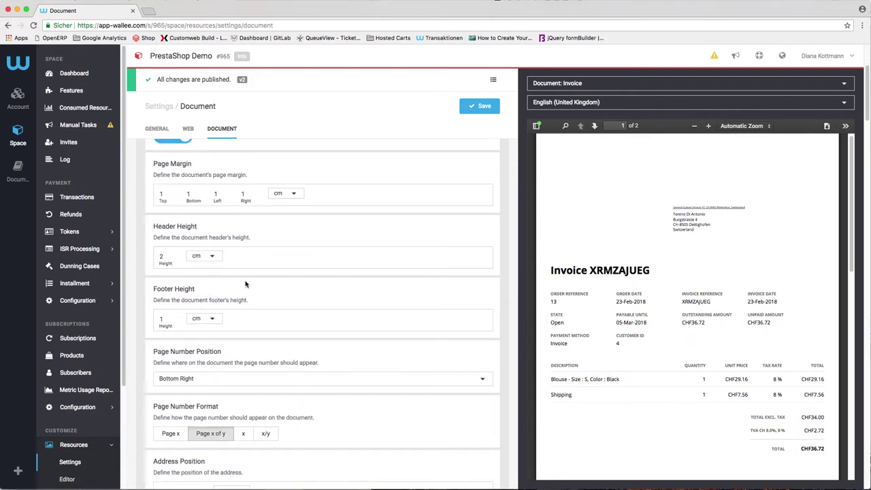
scroll(244, 281, "down", 3)
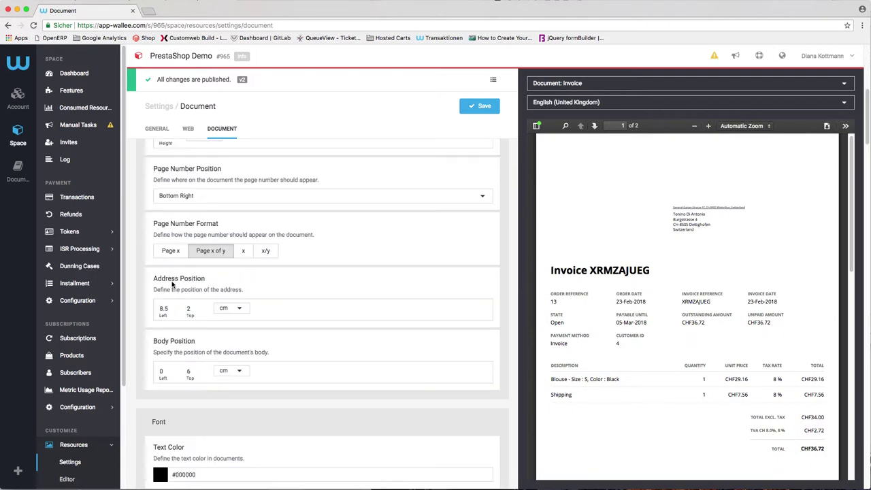
left_click(169, 251)
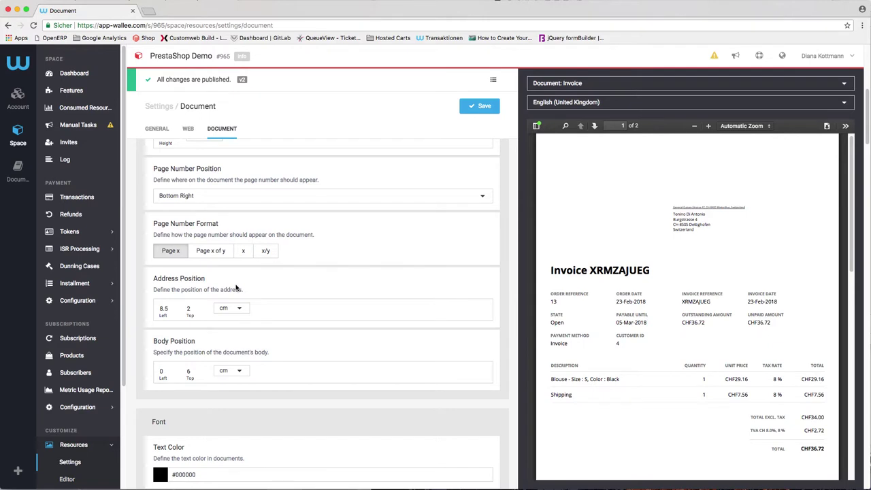
Set the document text colour to blue #3963A3
scroll(236, 287, "down", 3)
scroll(202, 266, "down", 6)
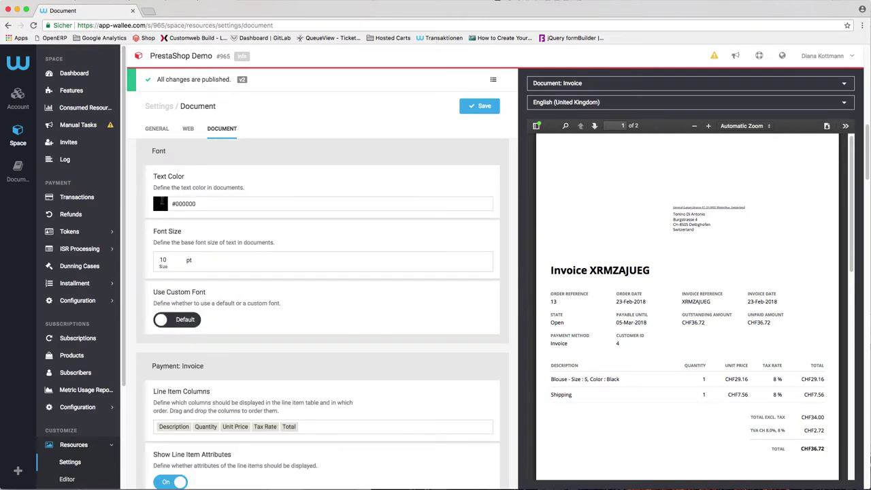
left_click(187, 203)
left_click(227, 238)
left_click(198, 236)
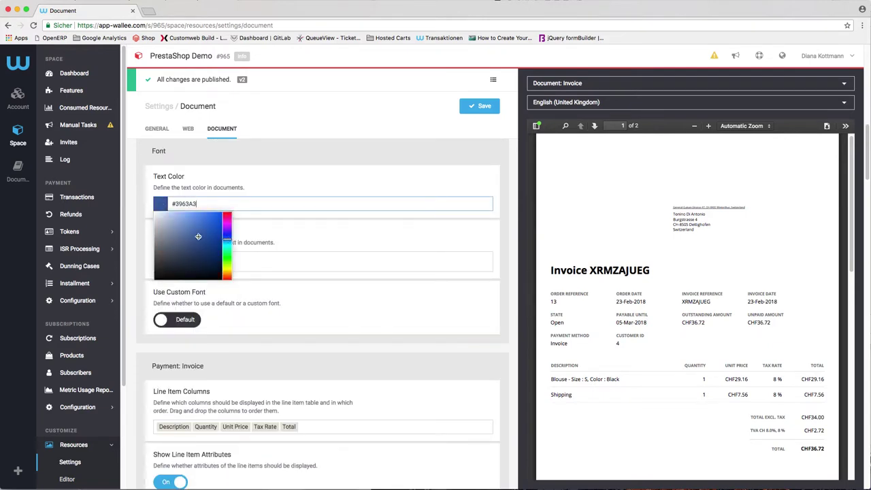
left_click(372, 143)
Remove Outstanding Amount and Unpaid Amount from the invoice document information fields
scroll(272, 274, "down", 6)
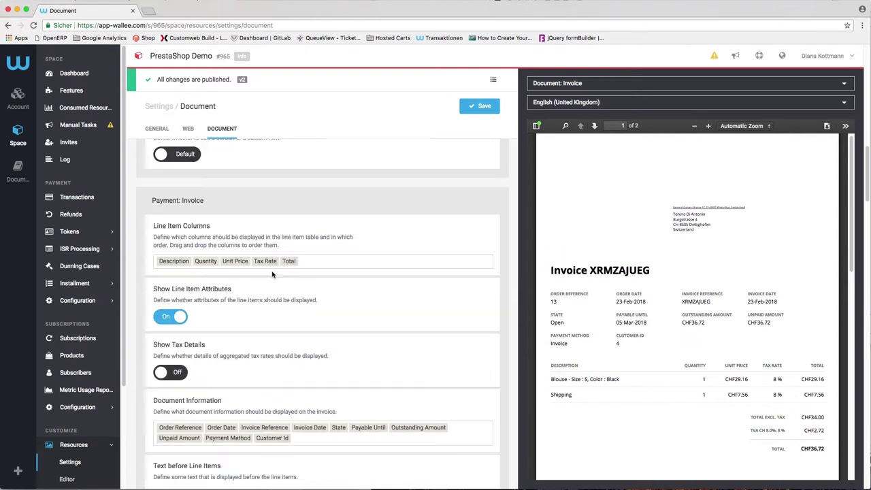
scroll(272, 274, "down", 5)
left_click_drag(178, 277, 301, 279)
left_click(325, 279)
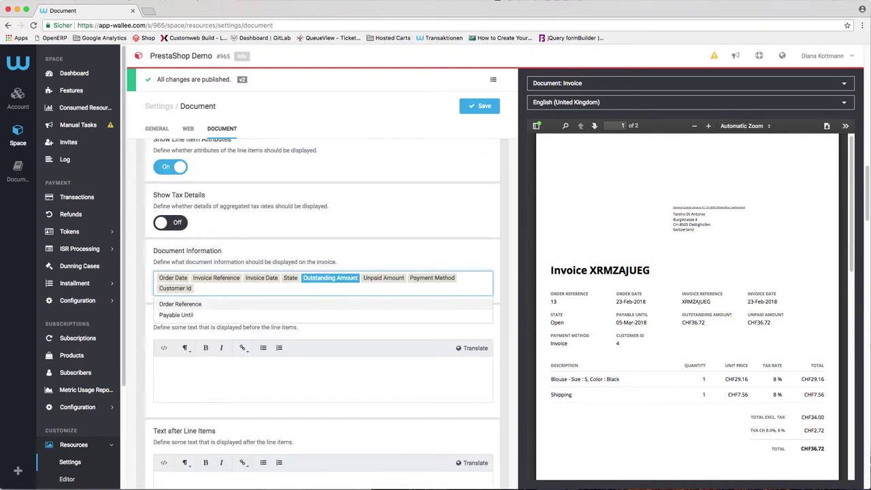
left_click(325, 279)
scroll(395, 255, "down", 10)
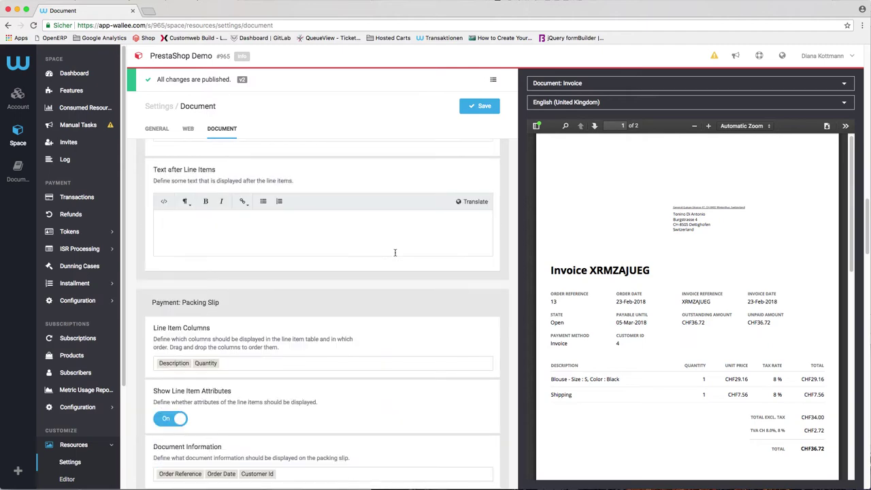
Save the document settings
key("super+s")
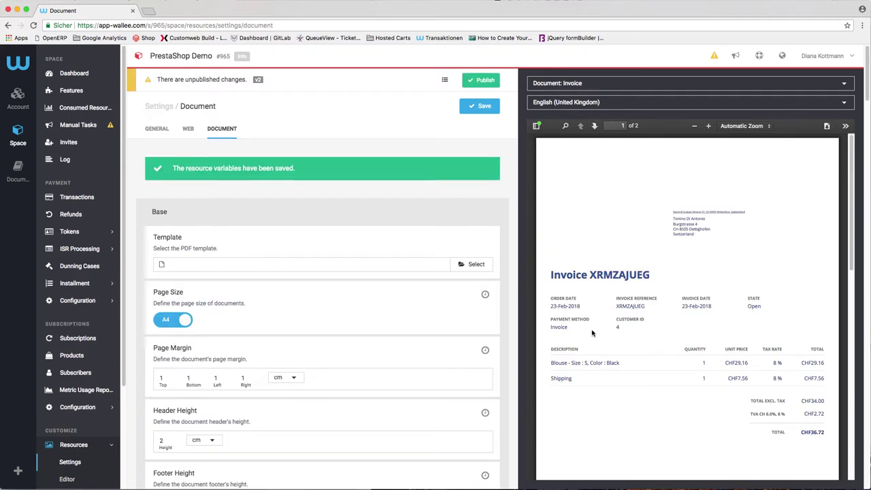
scroll(591, 333, "down", 5)
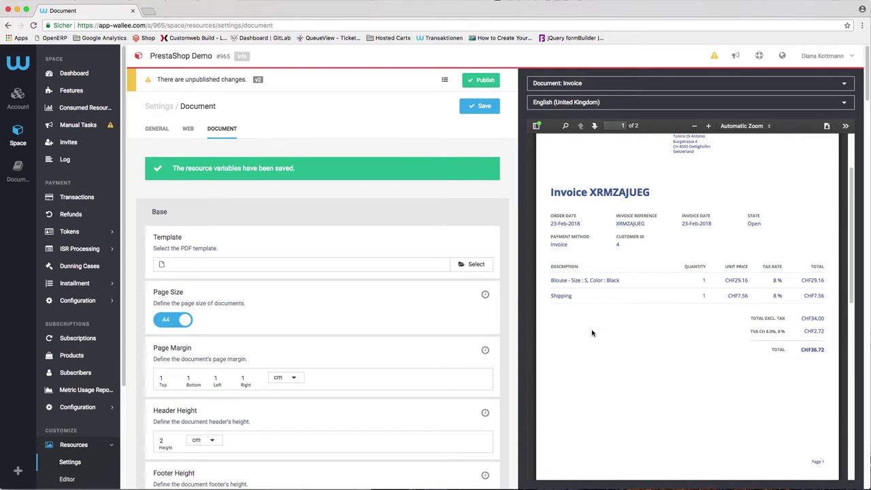
scroll(592, 332, "down", 5)
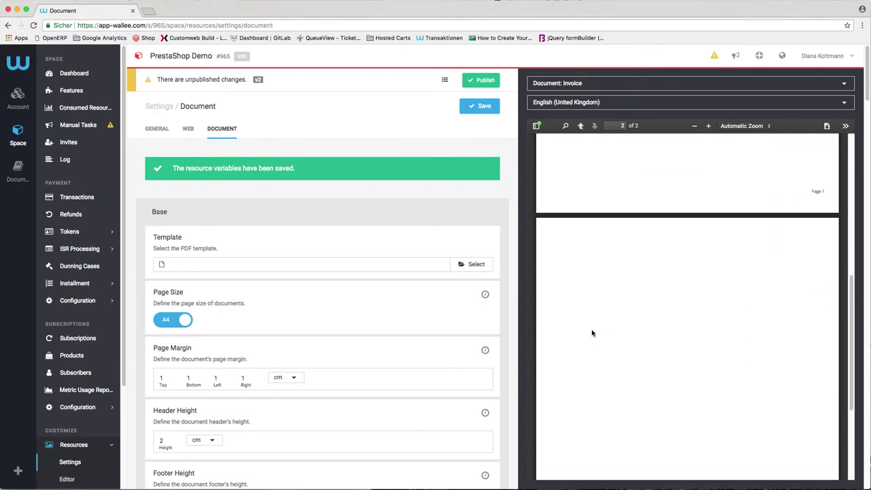
scroll(591, 332, "down", 5)
scroll(592, 333, "down", 2)
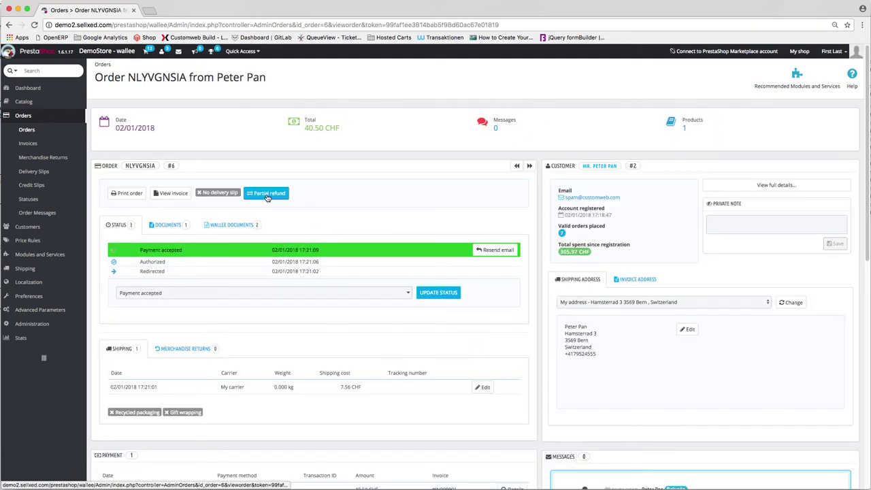
Show the partial refund form for the 40.50 CHF Printed Summer Dress order
left_click(266, 194)
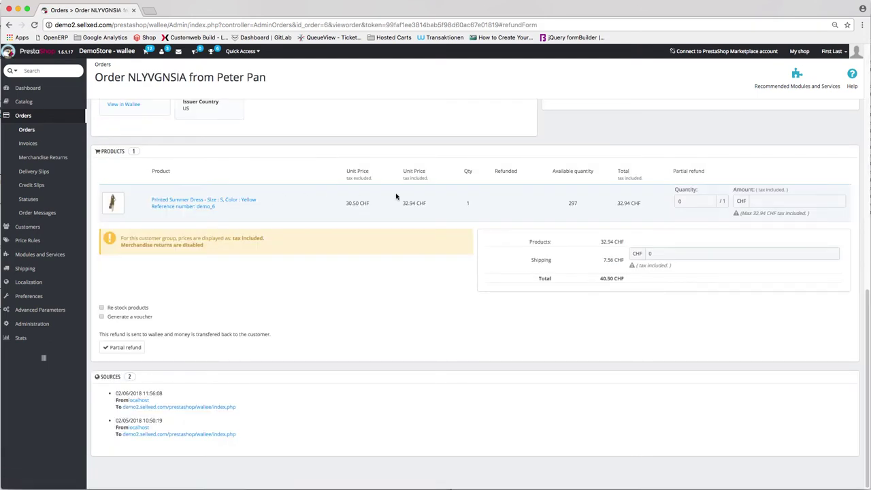